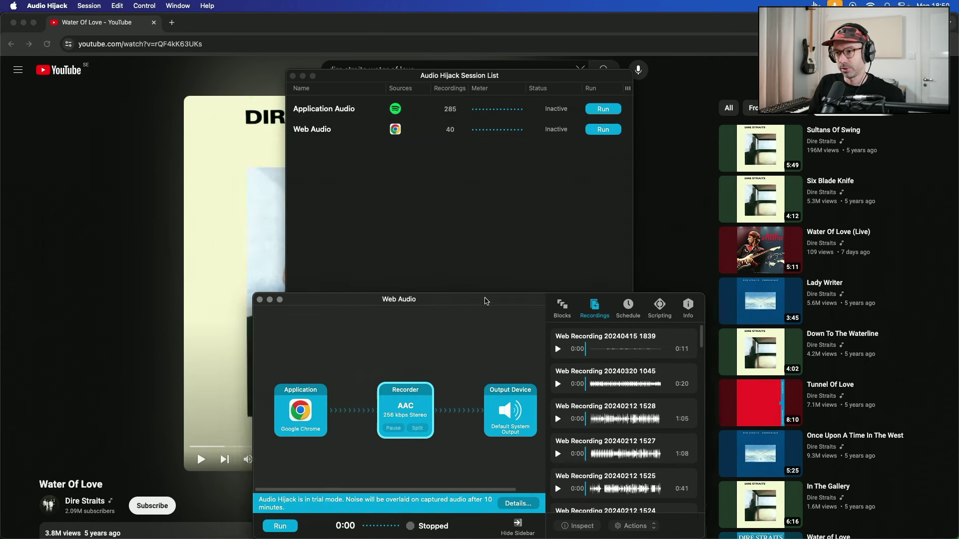
- Raise the Web Audio session window above the Session List and move it higher
left_click(461, 76)
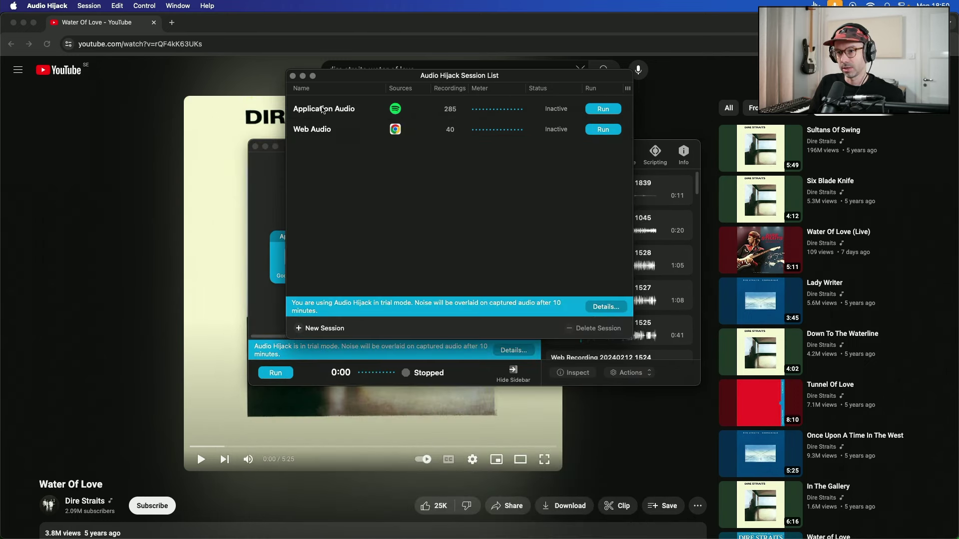
left_click(274, 165)
left_click_drag(296, 150, 319, 134)
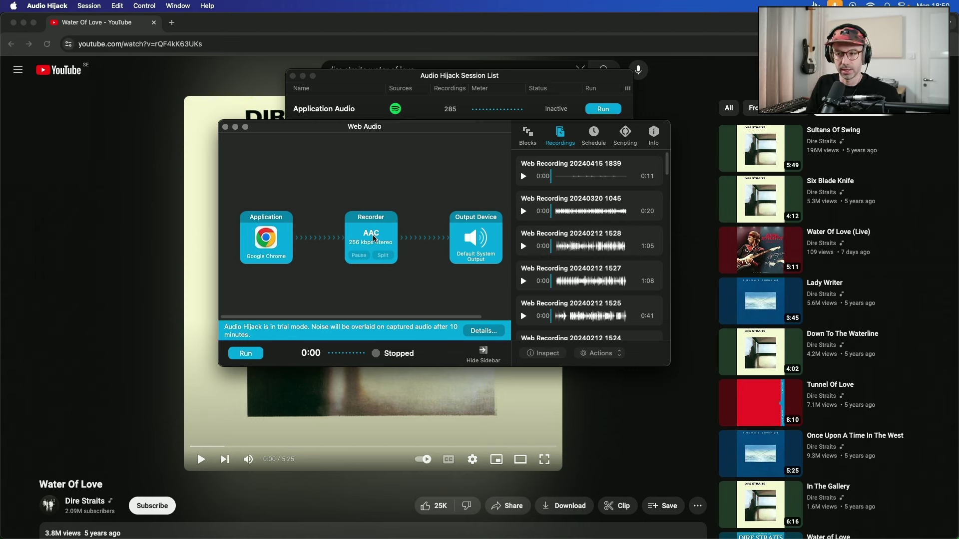
scroll(574, 240, "down", 5)
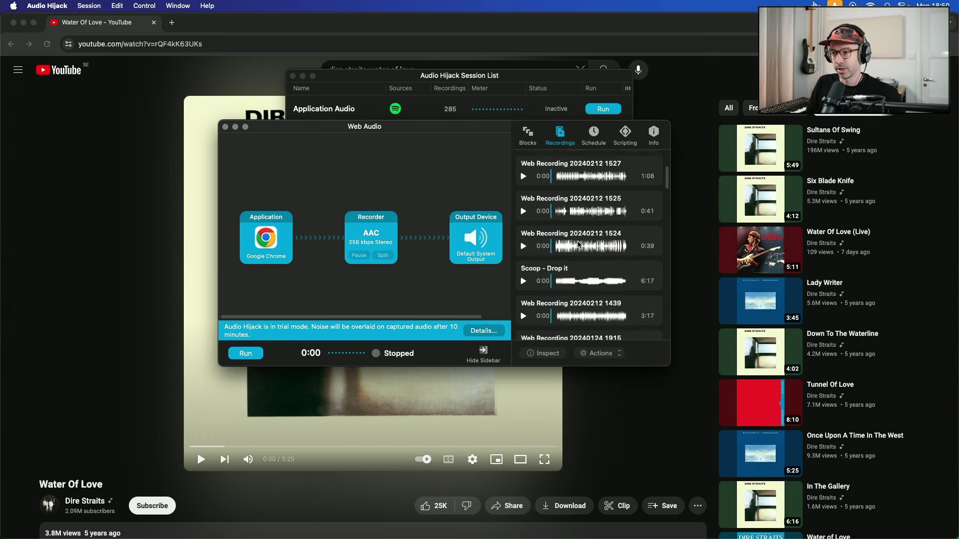
scroll(578, 245, "up", 10)
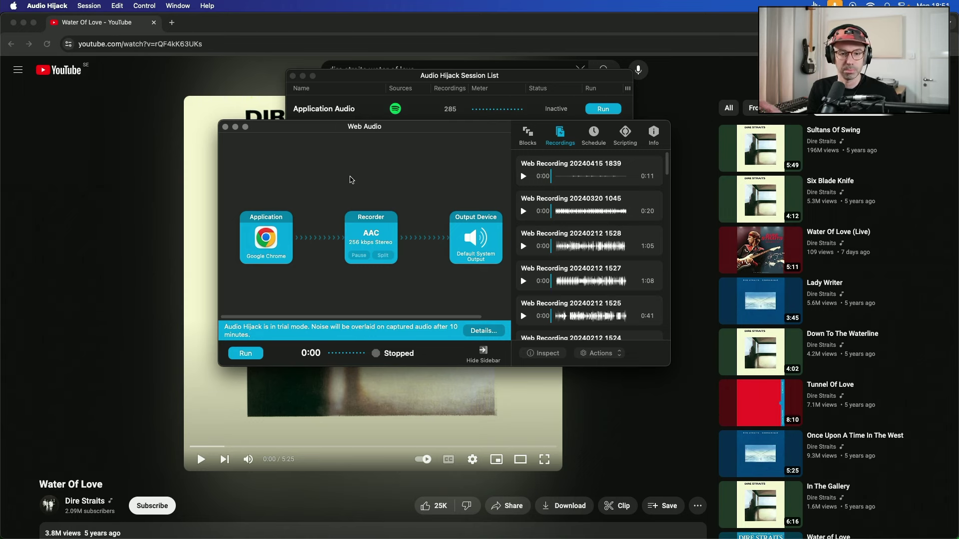
left_click(155, 202)
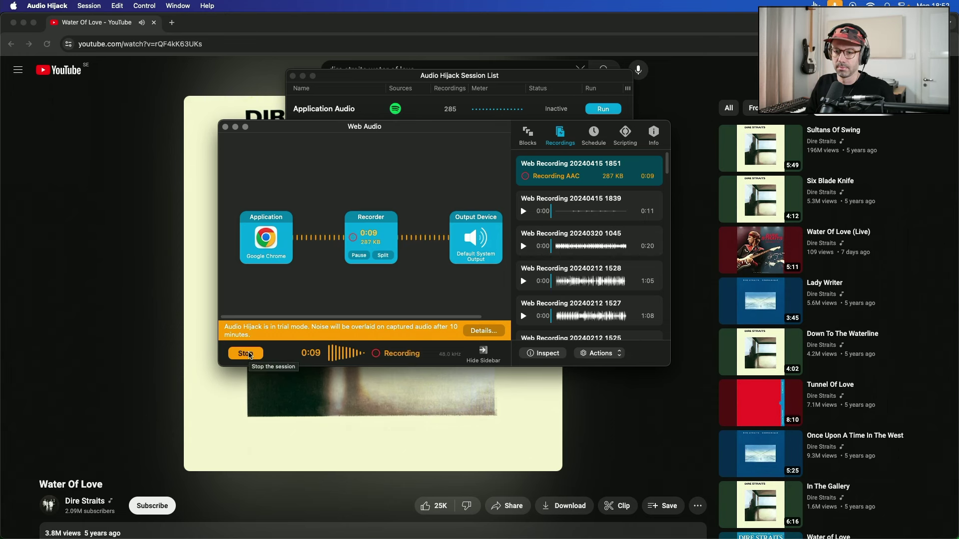
- Stop the Web Audio recording at about 0:09 and pause the YouTube video
left_click(246, 354)
left_click(226, 405)
left_click(226, 406)
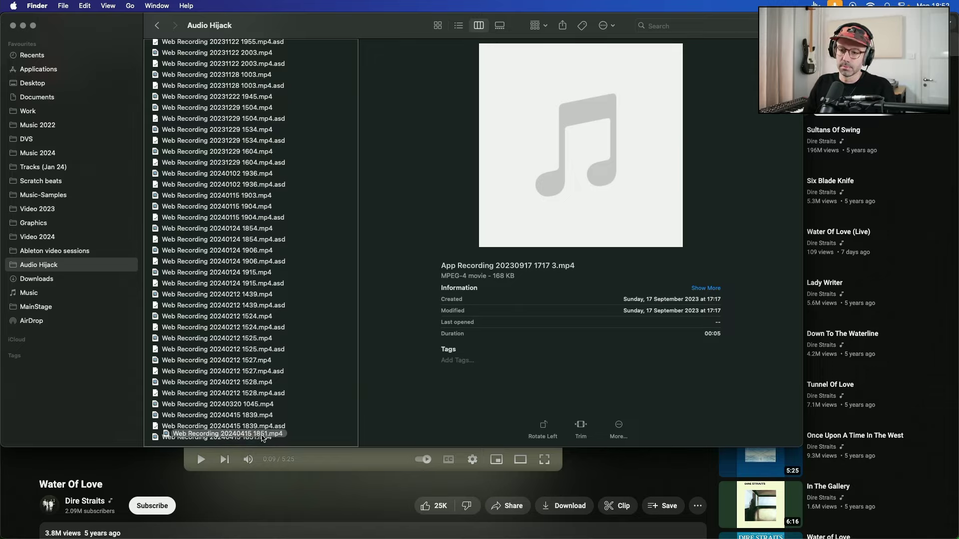
key("super+Tab")
key("super+Tab")
left_click_drag(279, 452, 37, 59)
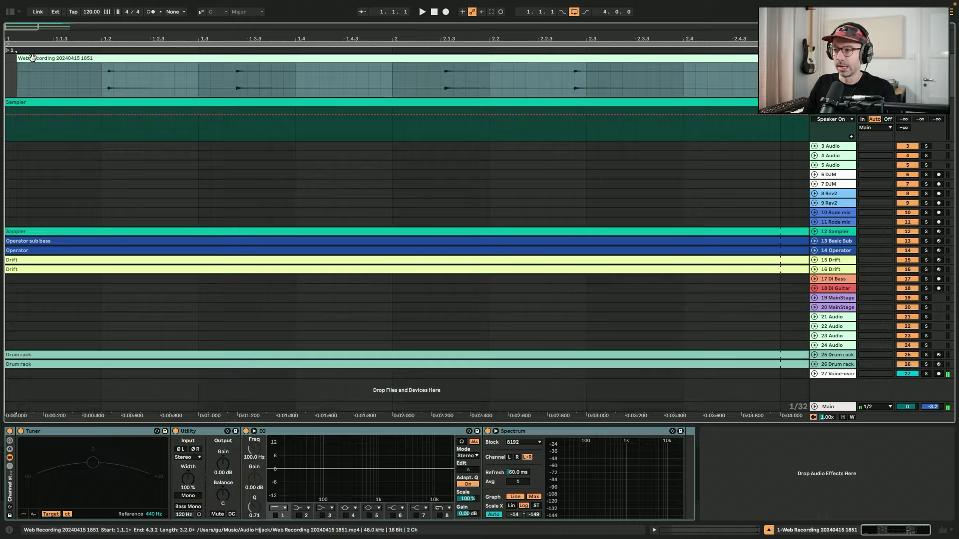
double_click(32, 57)
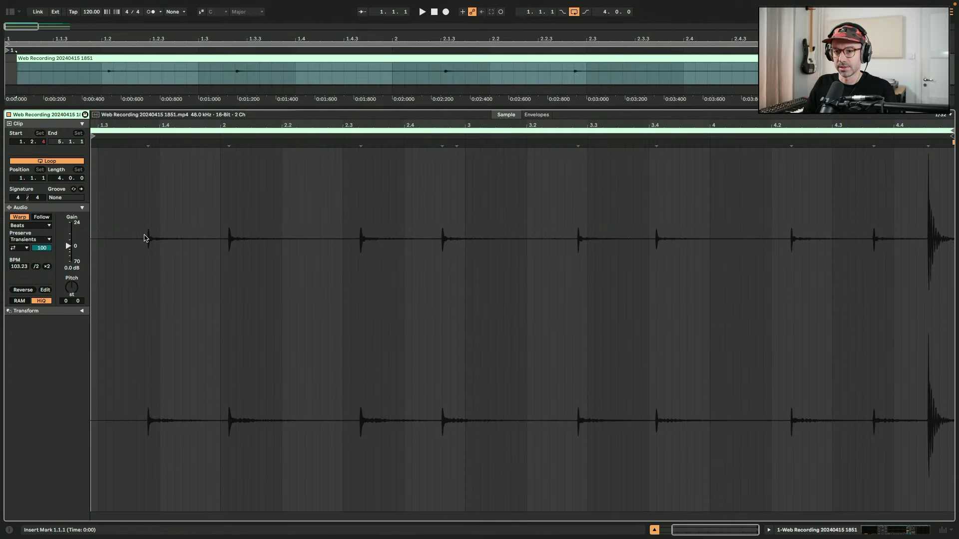
left_click(221, 49)
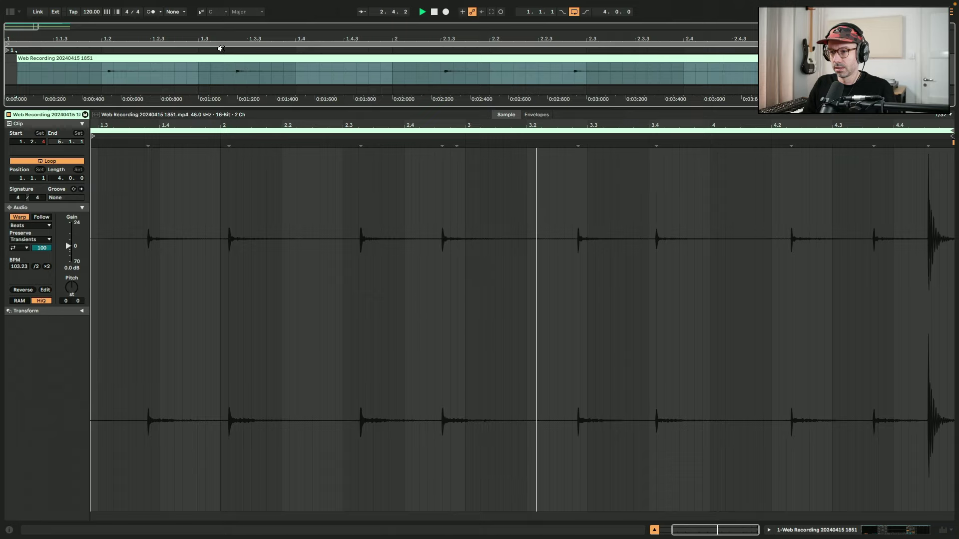
key("shift+Tab")
key("Down")
key("space")
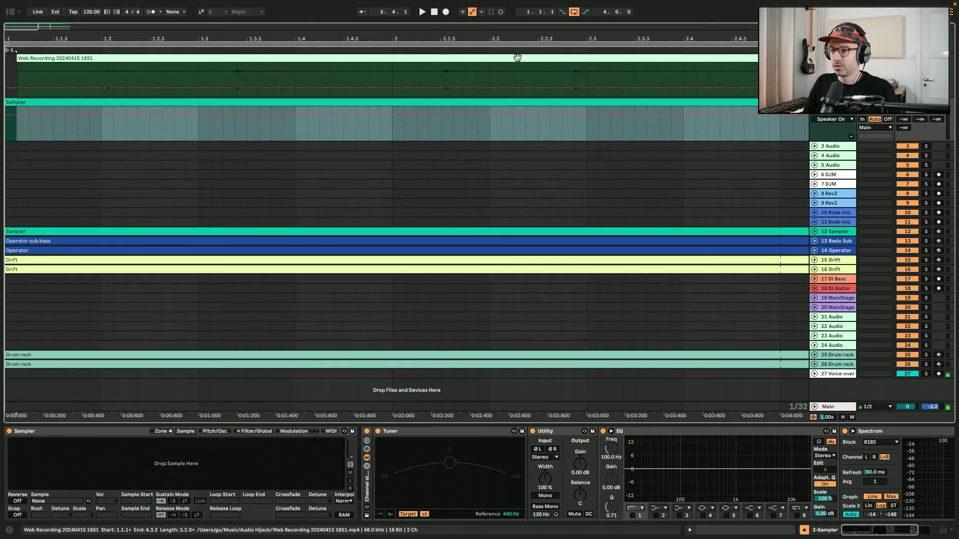
- Load the web recording into the Sampler and move its sample start to the note onset (115450)
left_click(517, 56)
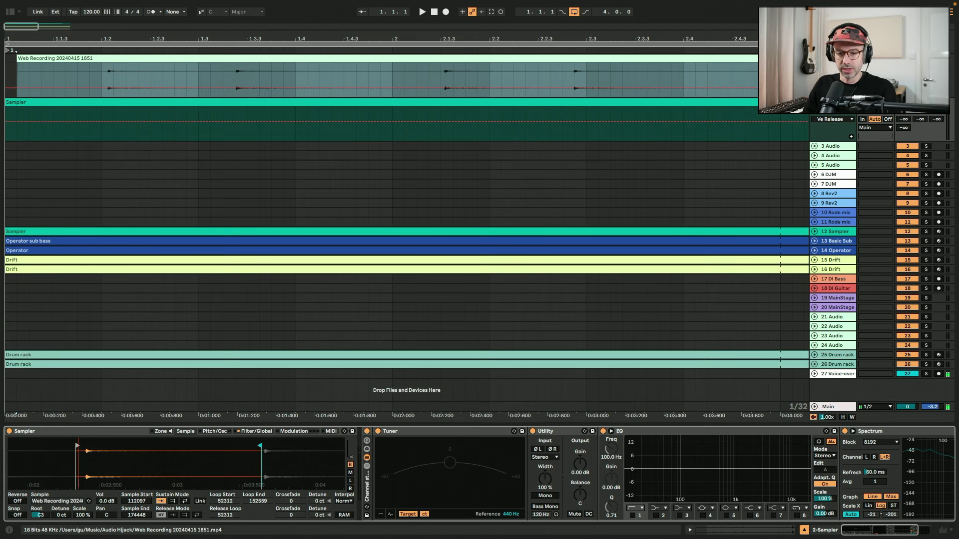
mouse_move(77, 454)
left_mouse_down()
mouse_move(77, 466)
mouse_move(118, 441)
mouse_move(122, 454)
mouse_move(141, 440)
mouse_move(141, 417)
mouse_move(141, 427)
left_mouse_up()
left_click_drag(233, 468, 195, 468)
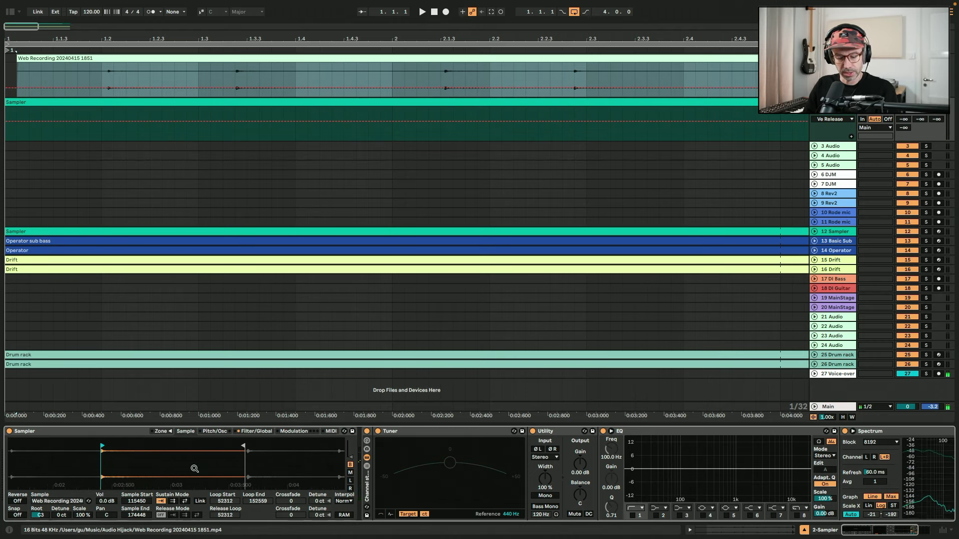
- Play test notes from the computer keyboard, shifting down to the C2–D3 octave
key("x")
key("z")
key("a")
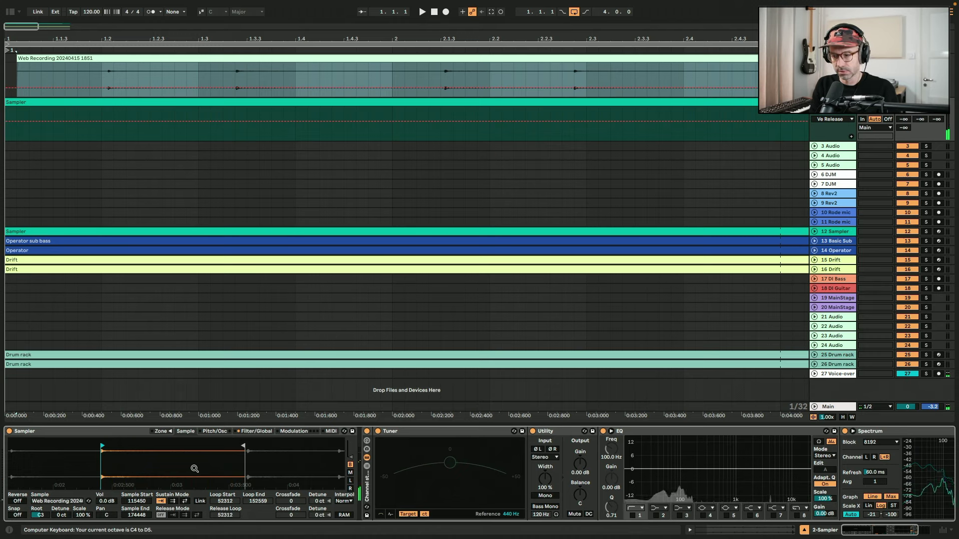
key("z")
key("a")
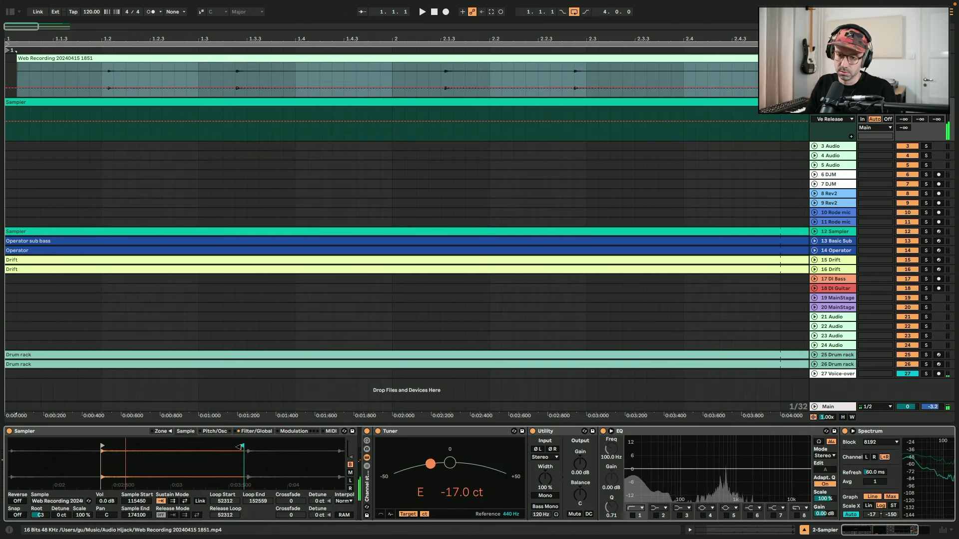
- Audition the sample trimmed to end at 128683 by playing A, G and F notes
left_click(256, 431)
left_click(186, 433)
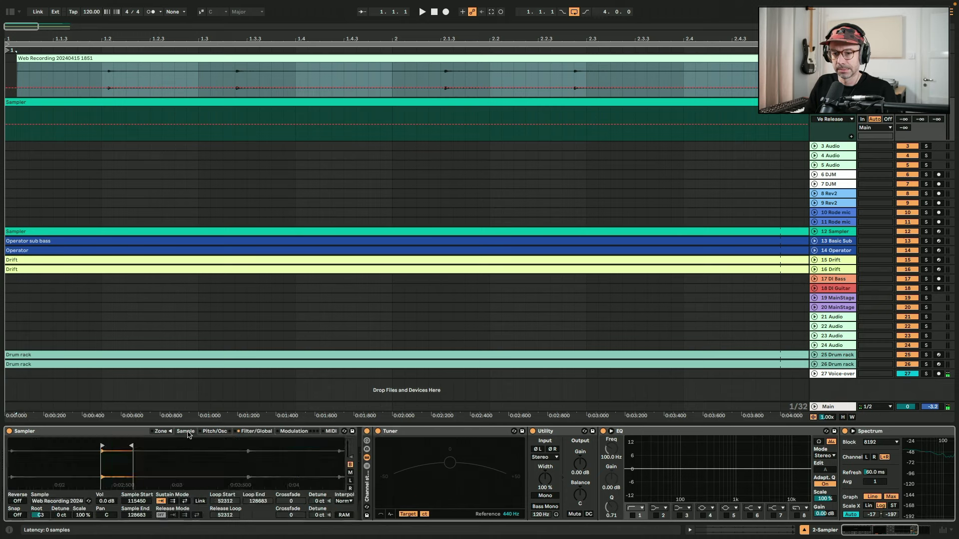
key("z")
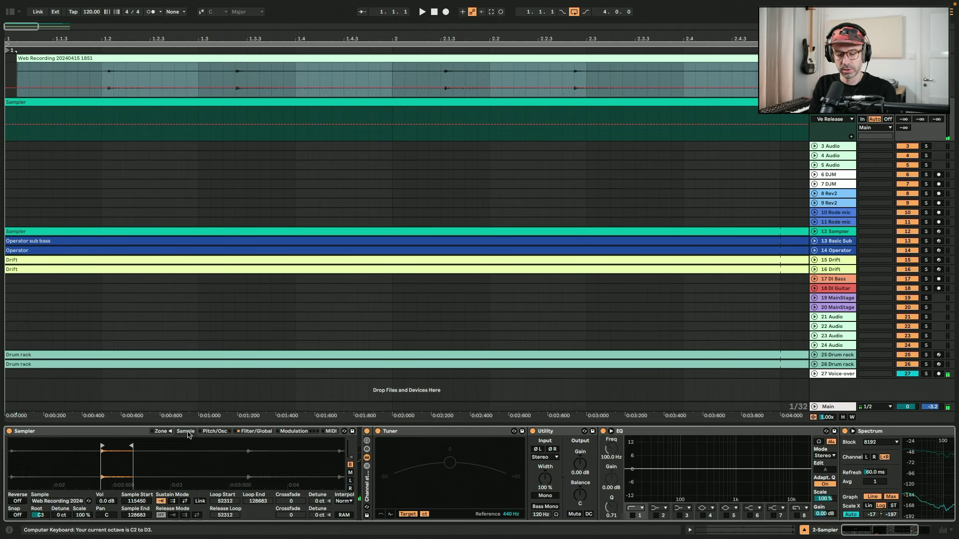
key("a")
key("a")
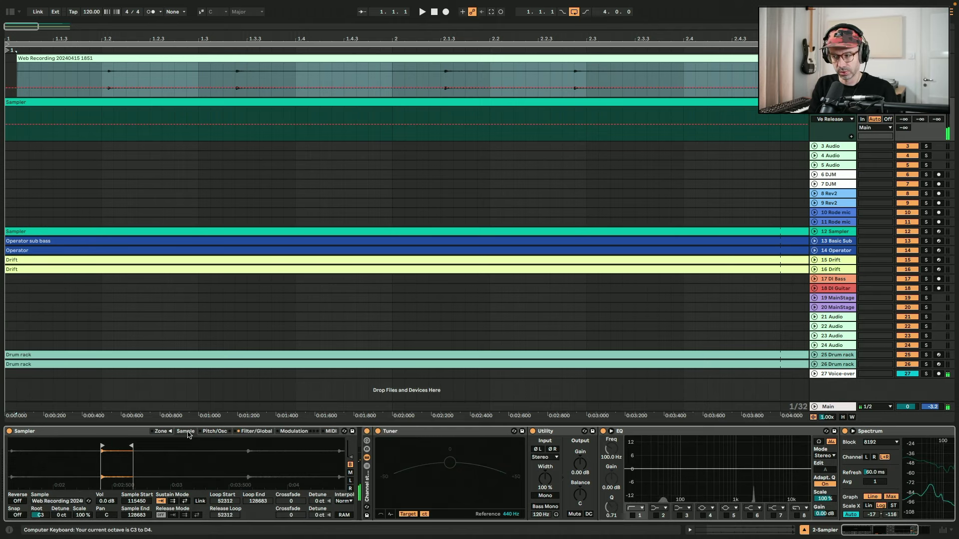
key("z")
key("a")
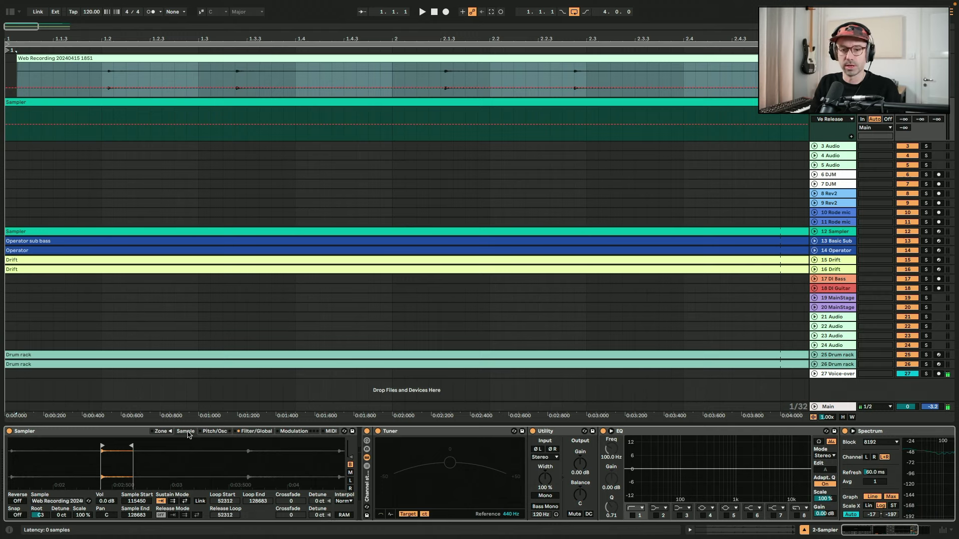
key("g")
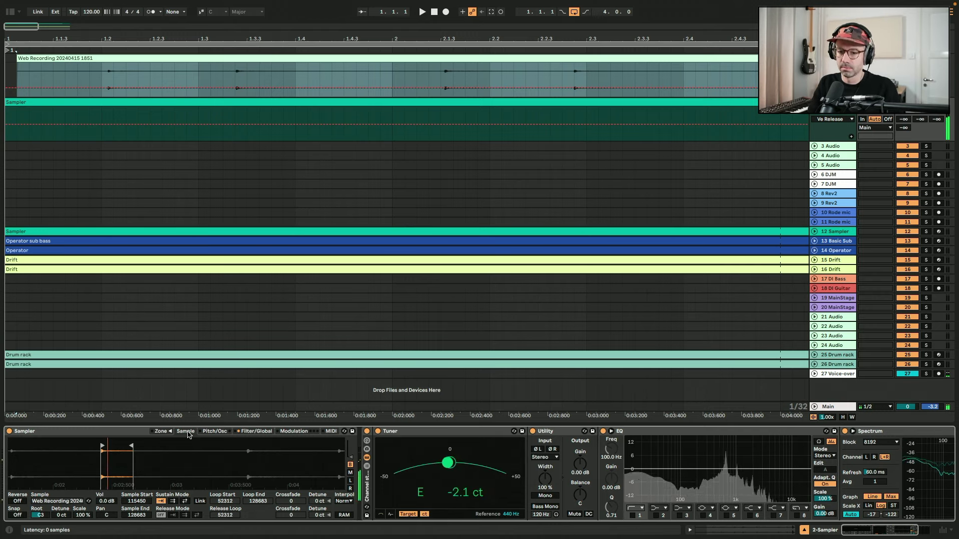
key("f")
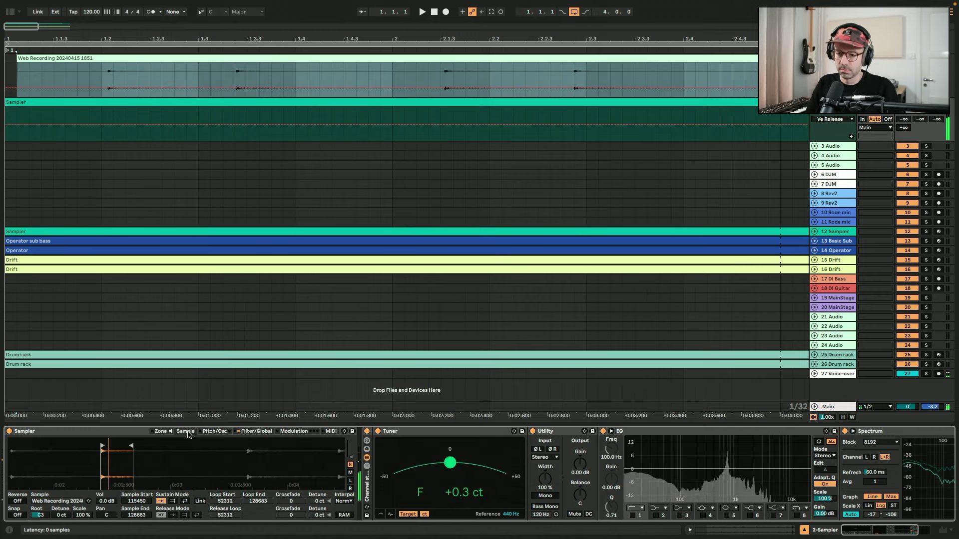
- Show the Sampler's filter and envelope page and select the volume envelope sustain
left_click(256, 430)
key("f")
left_click(294, 482)
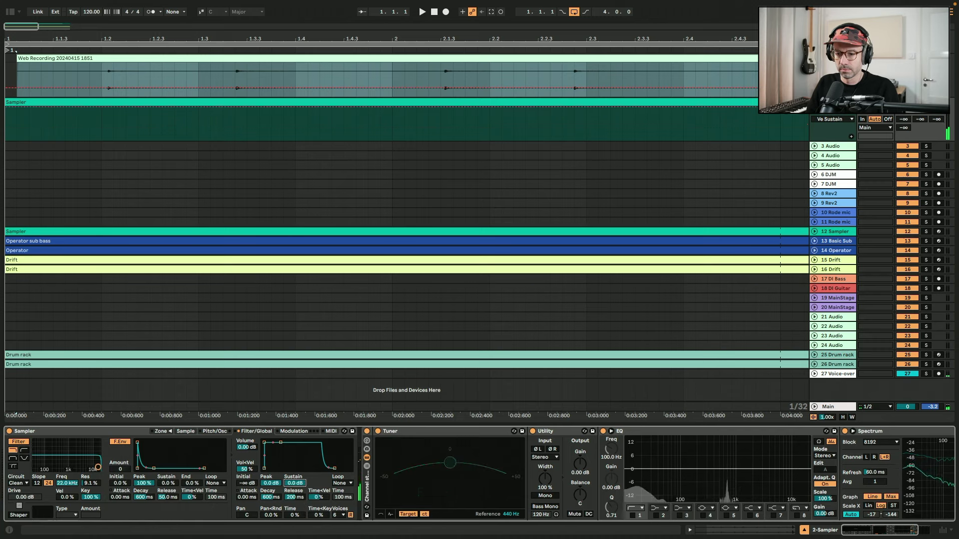
- Drop the volume envelope sustain to -∞ dB and lengthen its decay
left_click_drag(295, 483, 295, 532)
left_click_drag(280, 497, 280, 464)
left_click_drag(275, 497, 275, 481)
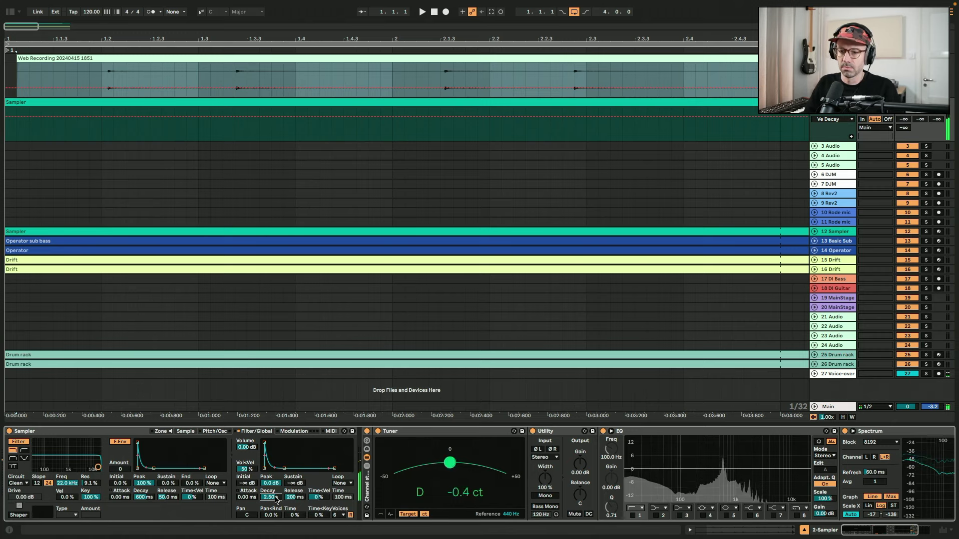
- Insert an Arpeggiator before the Sampler and set its style to DownUp
left_click(9, 12)
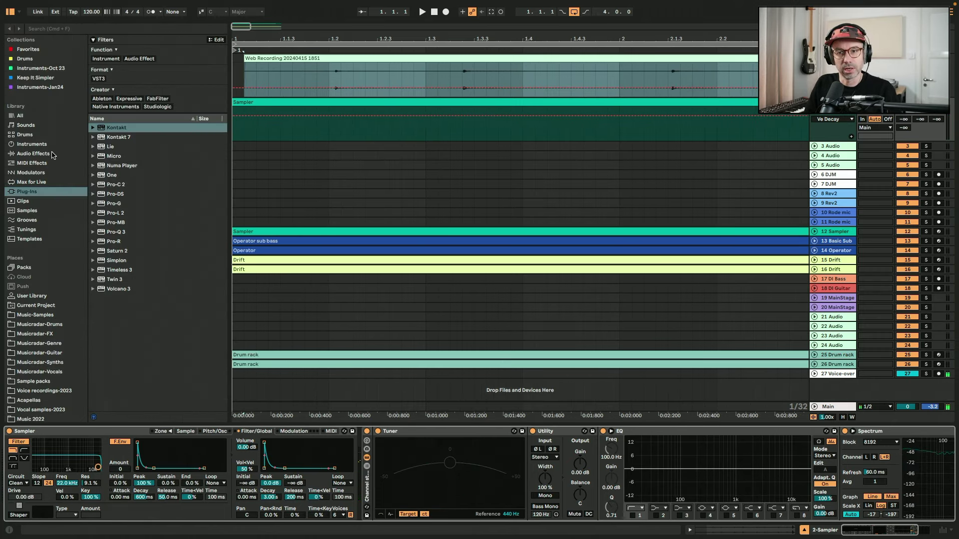
left_click(32, 163)
left_click_drag(121, 87, 39, 456)
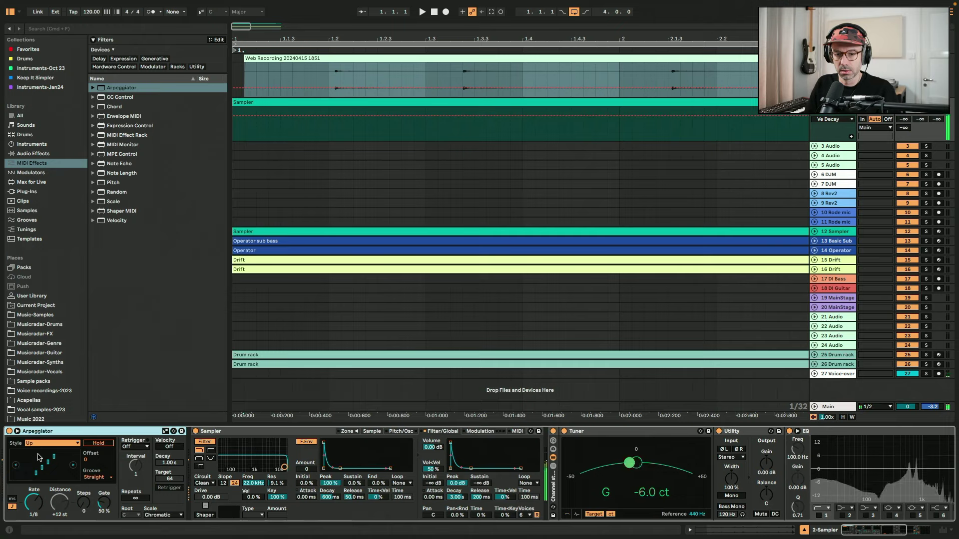
left_click(52, 443)
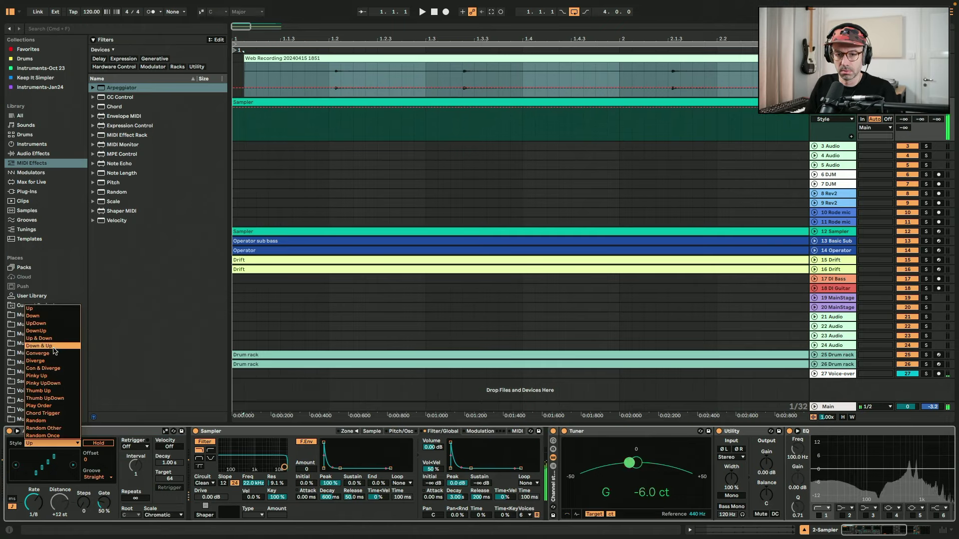
left_click(36, 331)
- Open the Sampler track's empty MIDI clip in the piano roll
left_click(294, 102)
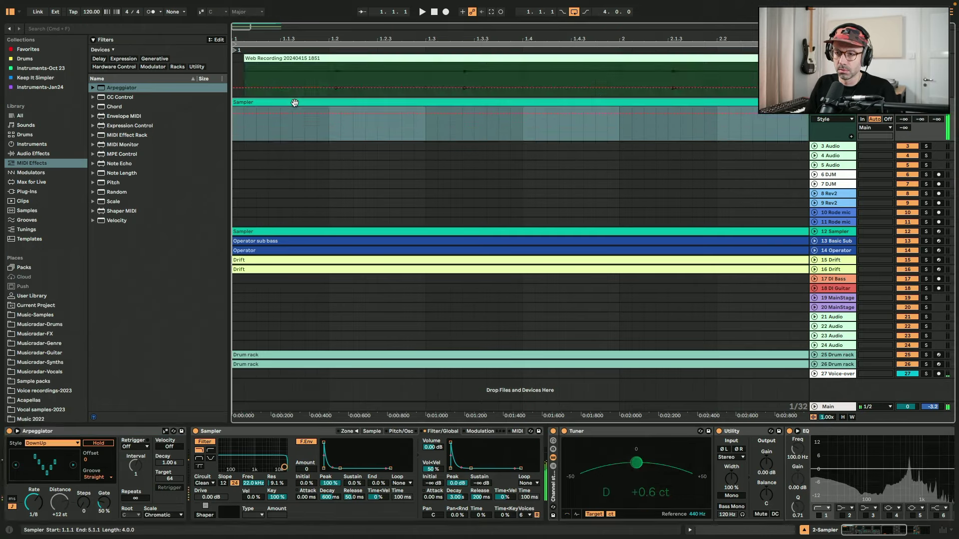
double_click(294, 103)
left_click(139, 354)
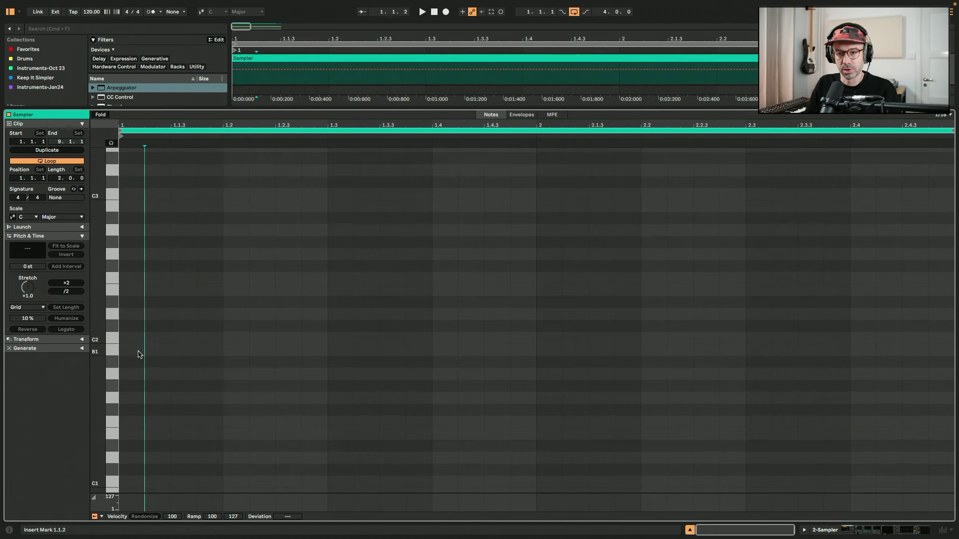
- Draw an E1–G1–B1 chord spanning bar 1 and copy it into bar 2
double_click(139, 352)
double_click(140, 352)
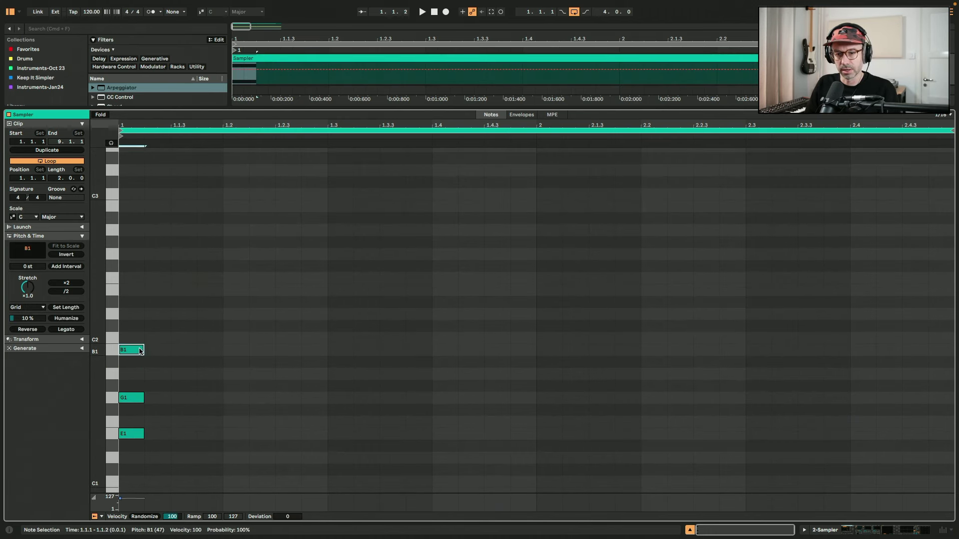
key("super+a")
left_click_drag(140, 350, 528, 336)
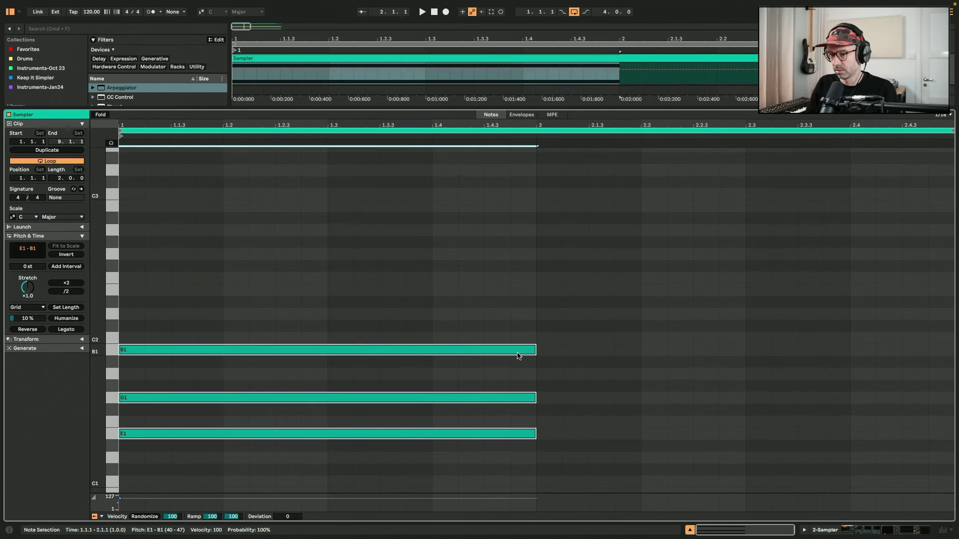
left_click_drag(485, 356, 894, 287, "alt")
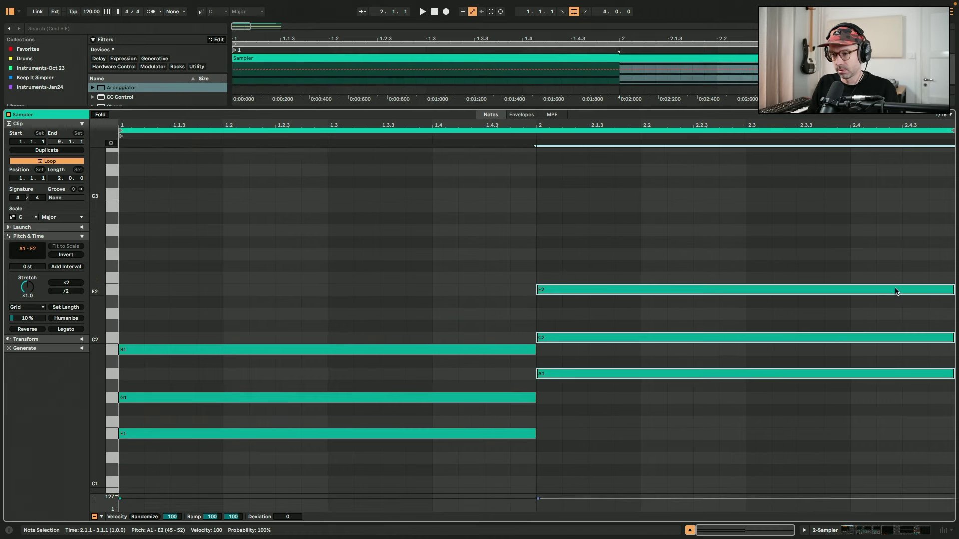
- Turn on C Major scale mode for the clip and play back the chords
left_click(14, 217)
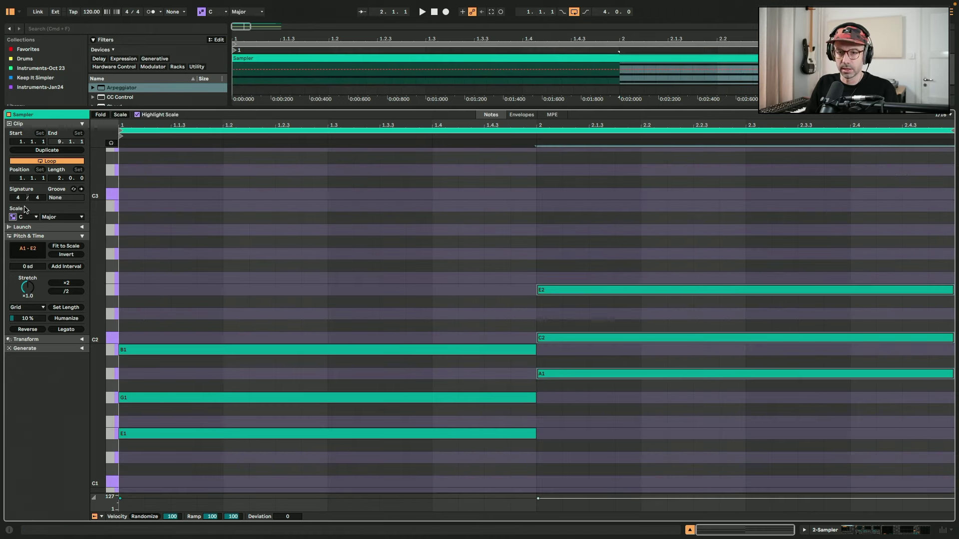
left_click(120, 116)
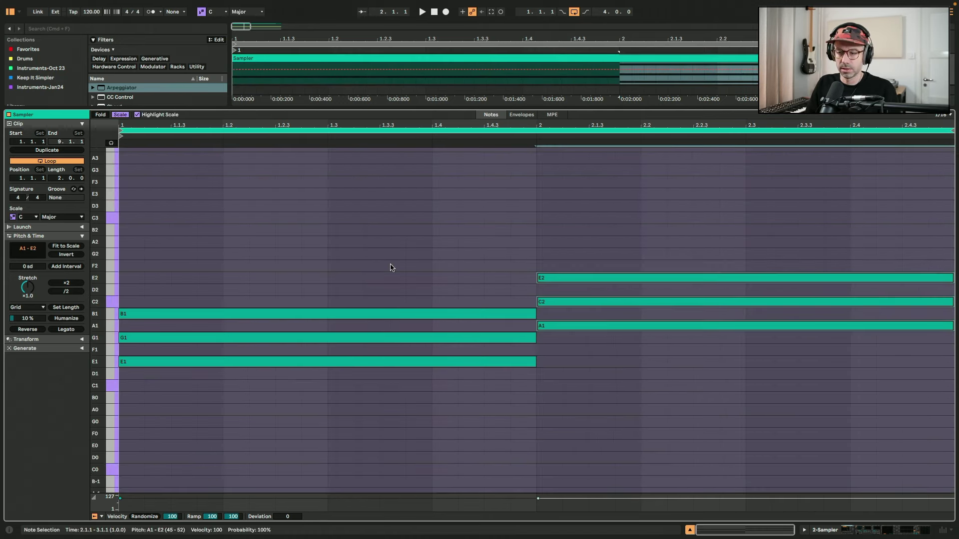
left_click(434, 273)
key("space")
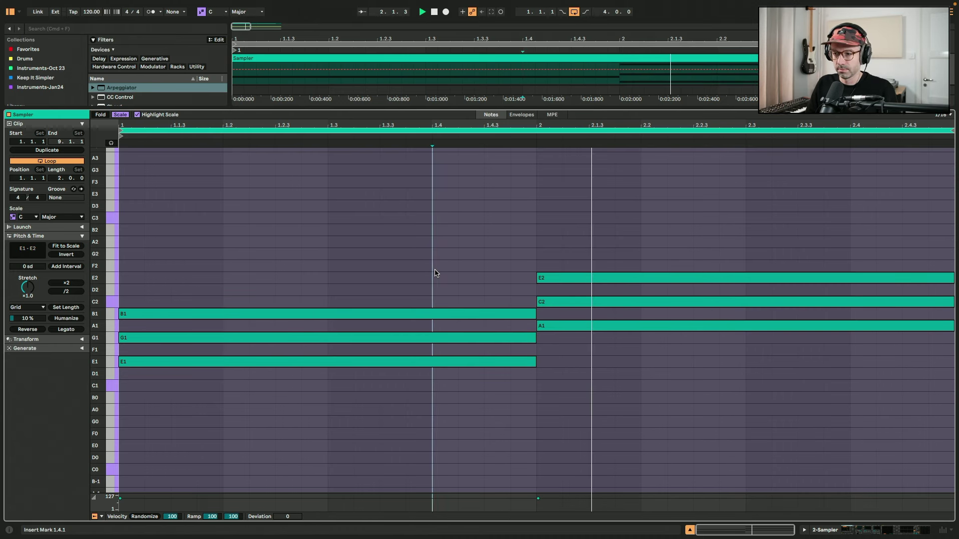
- Shift the bar 2 chord down a scale step, end it at 2.4, and add a short note
left_click_drag(563, 336, 567, 270)
key("Down")
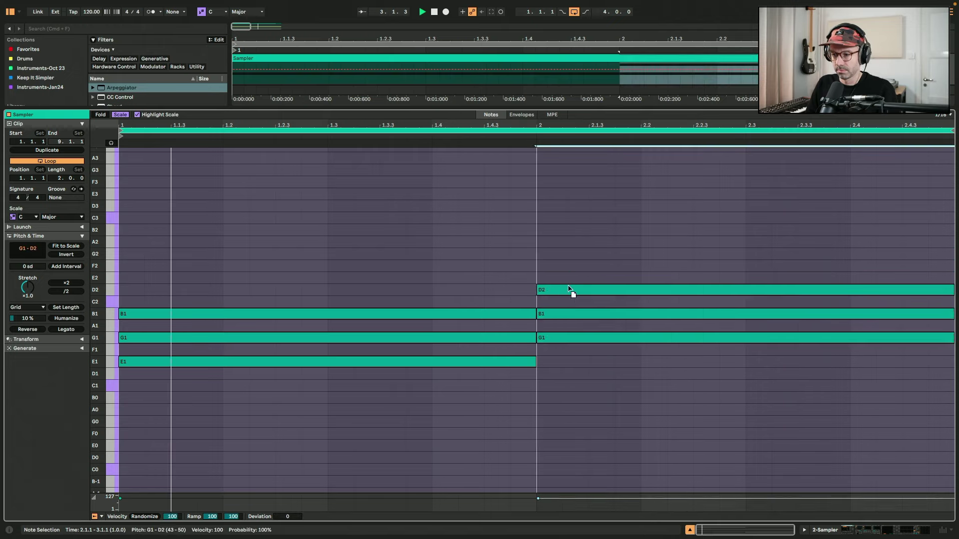
left_click_drag(952, 290, 844, 292)
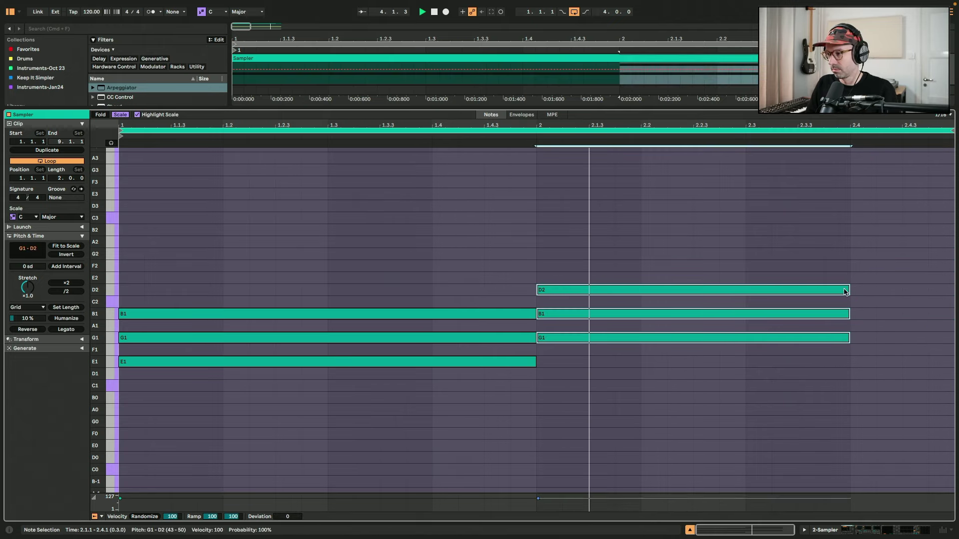
double_click(863, 338)
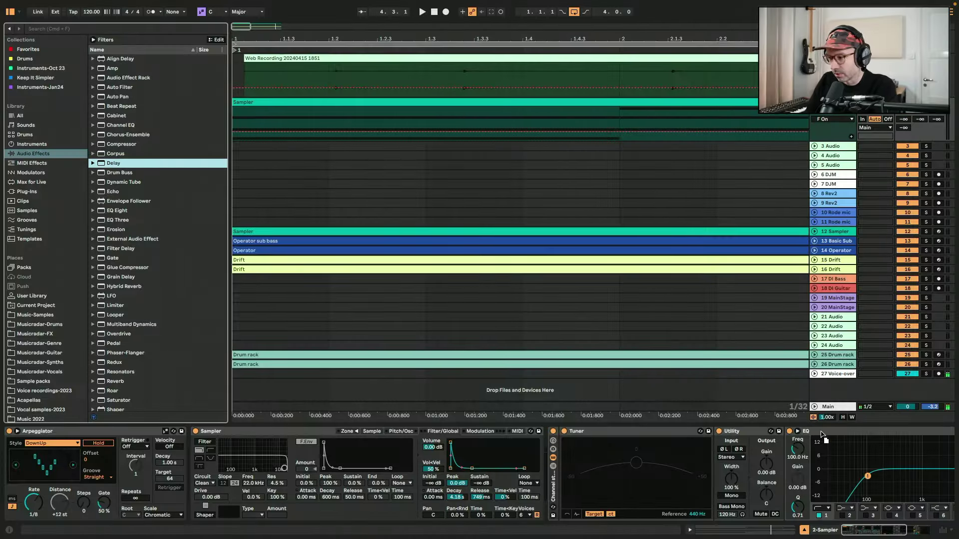
- Add a Delay (2.73 kHz filter, 28% feedback, -5.7% right offset, 16th times) and a Reverb
key("Return")
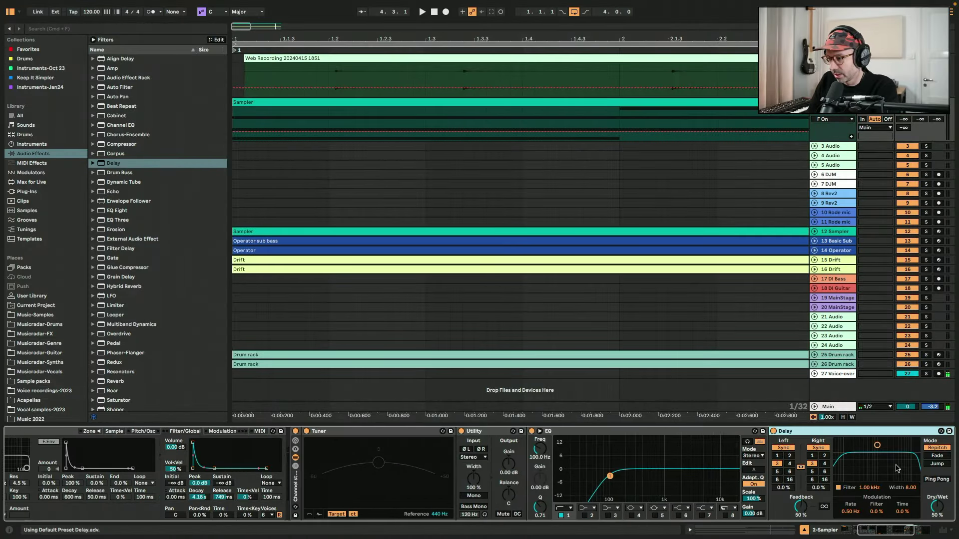
left_click_drag(911, 486, 870, 470)
left_click_drag(802, 516, 802, 513)
key("space")
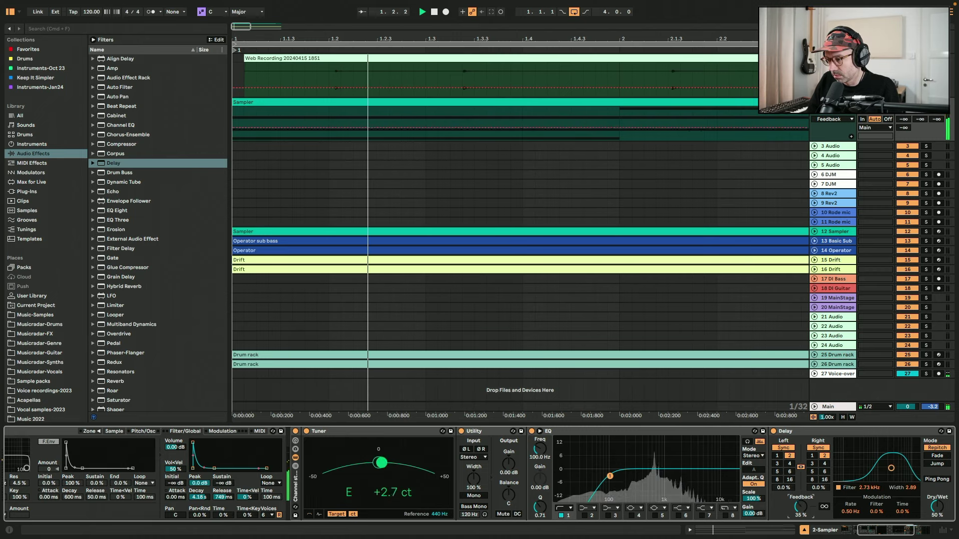
left_click_drag(818, 487, 822, 490)
left_click(813, 456)
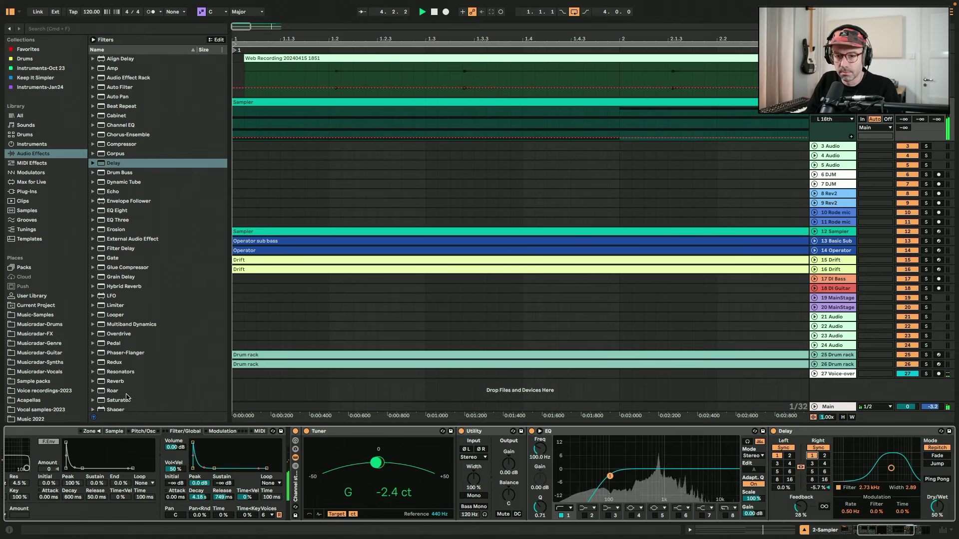
double_click(115, 381)
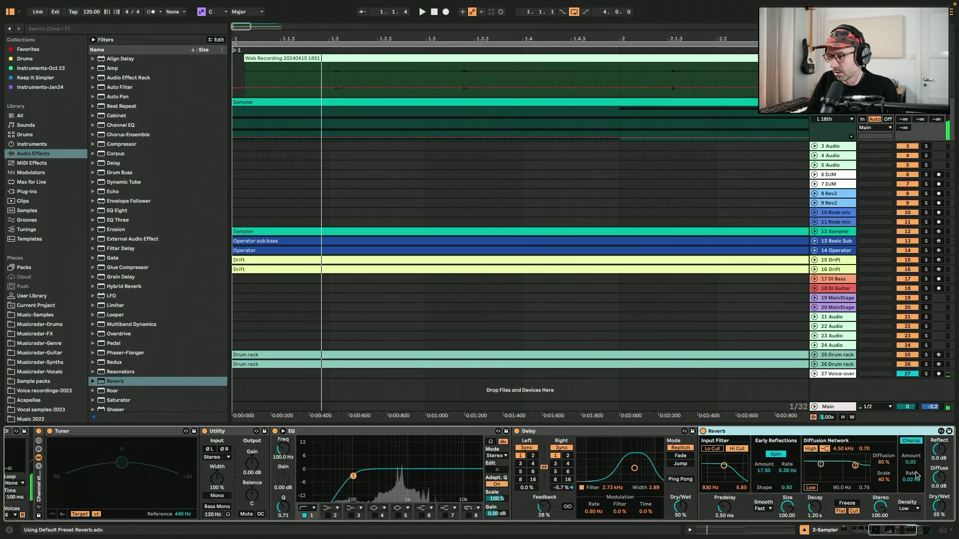
- Set Reverb density to High and nudge the Delay's right offset to -7.0%
left_click(907, 509)
left_click(908, 502)
key("space")
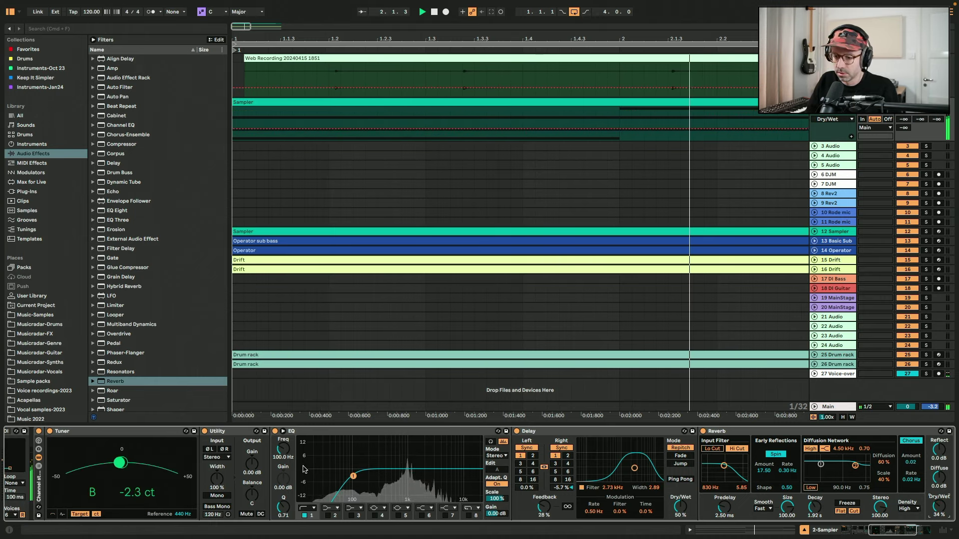
left_click(565, 488)
key("Down")
key("Down")
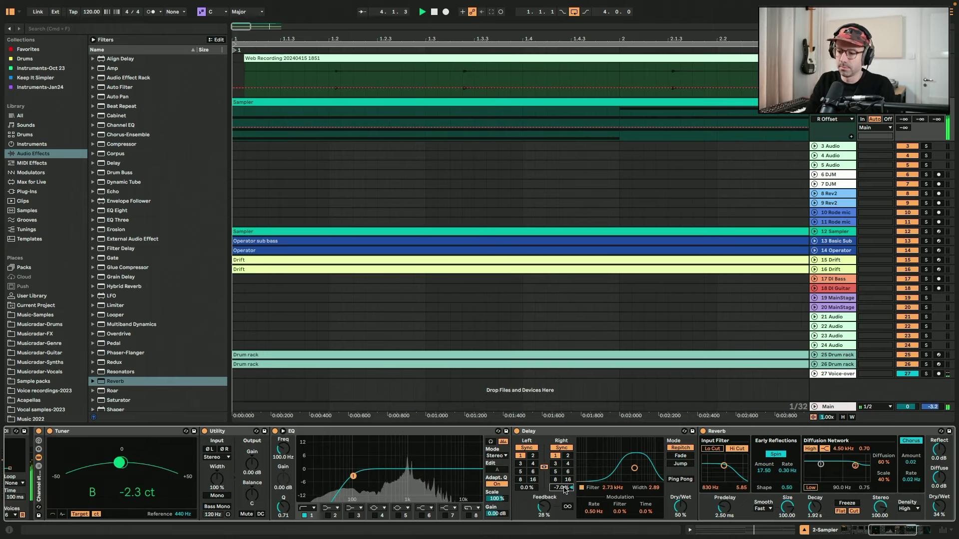
left_click(544, 507)
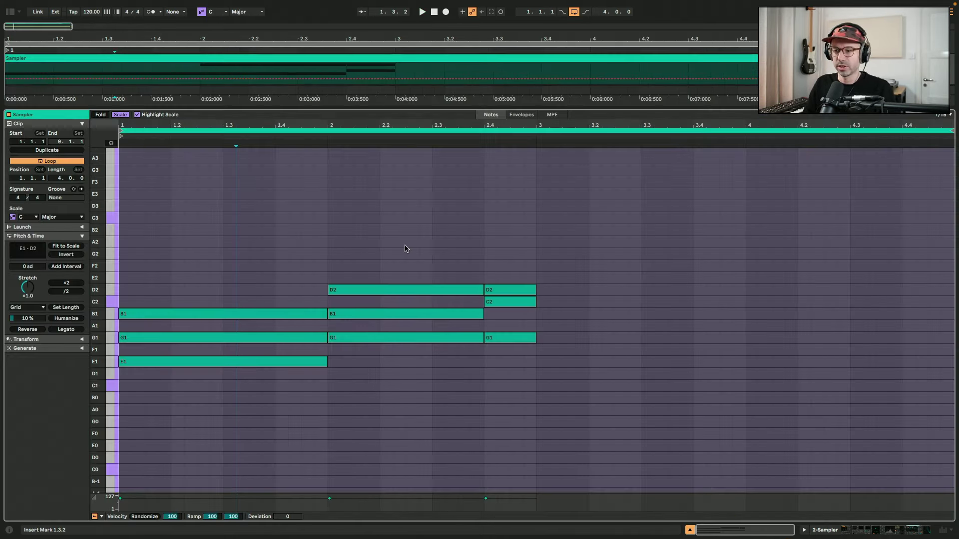
- Delete the short chord at 2.4 and lengthen the bar 2 chord to reach bar 3
left_click(498, 358)
left_click_drag(518, 278, 512, 365)
key("Delete")
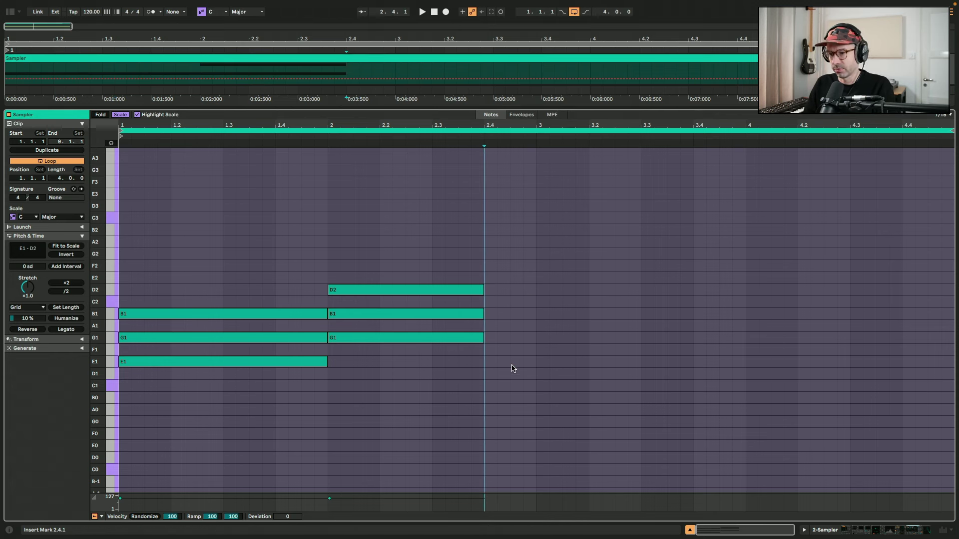
left_click_drag(512, 283, 468, 347)
left_click_drag(482, 292, 539, 338)
- Duplicate the chord into bars 3 and 4, transposing each copy down by scale steps
key("super+d")
key("Down")
key("Down")
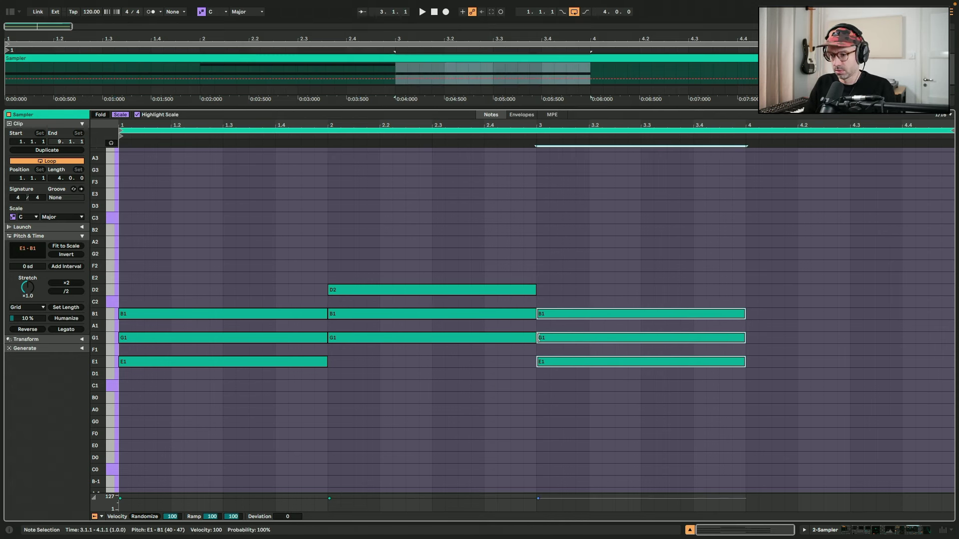
key("Down")
key("super+d")
key("Down")
key("Down")
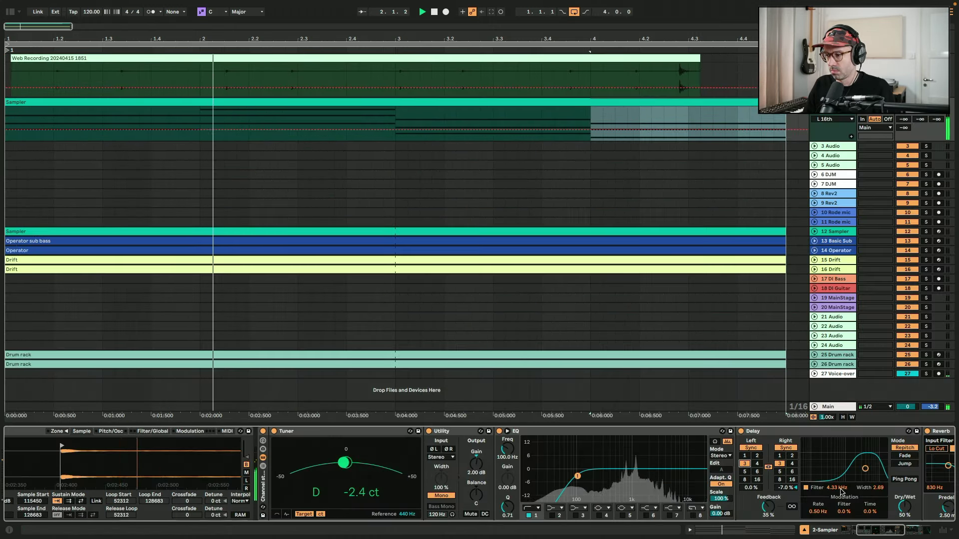
- Lower the Delay filter to 1.44 kHz and its Dry/Wet mix to 45% during playback
left_click_drag(841, 491, 837, 472)
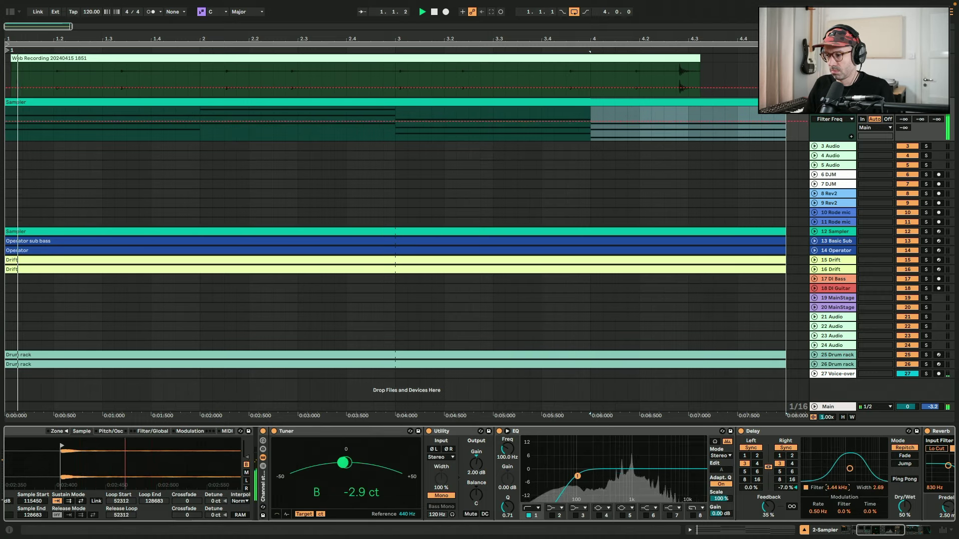
left_click_drag(904, 507, 907, 506)
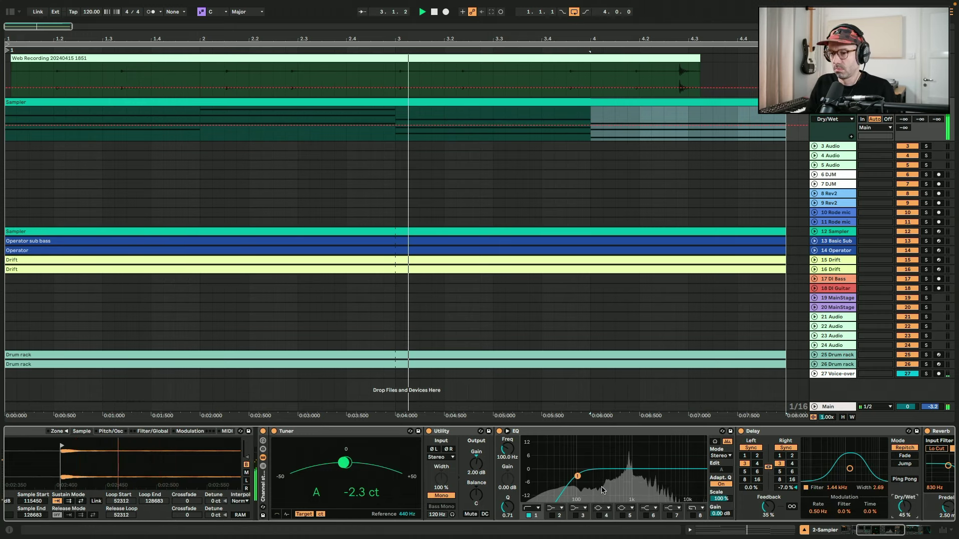
scroll(535, 512, "left", 5)
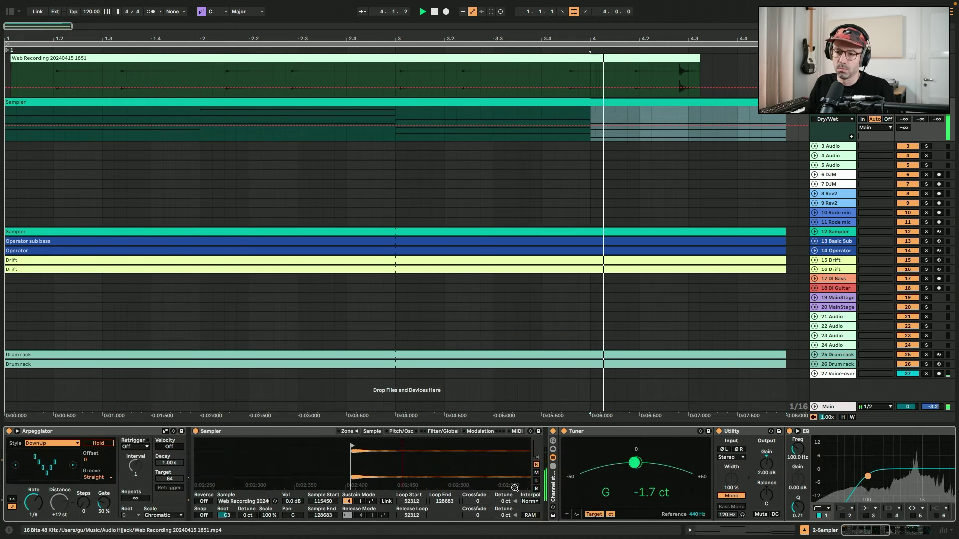